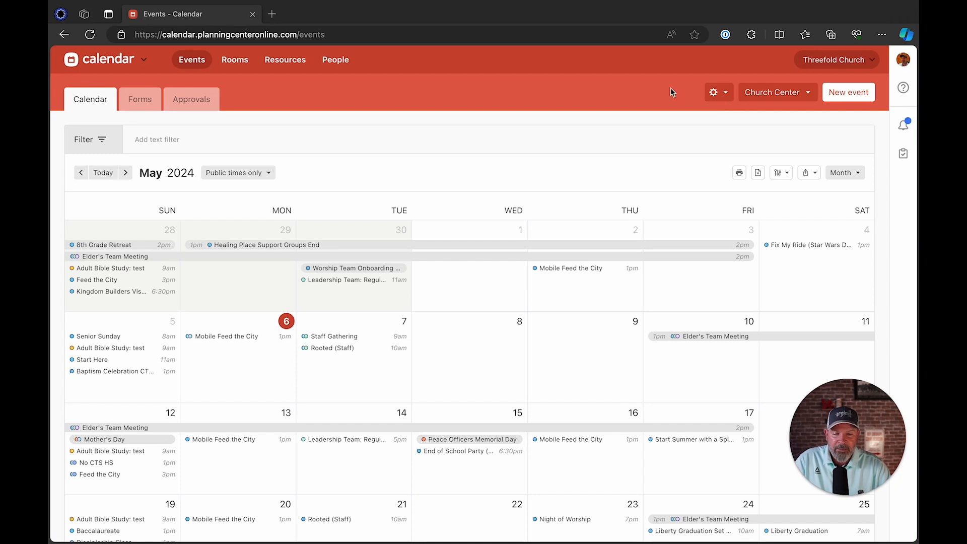
Start an event import with the USHolidays.ics file and continue to the import settings
click(724, 96)
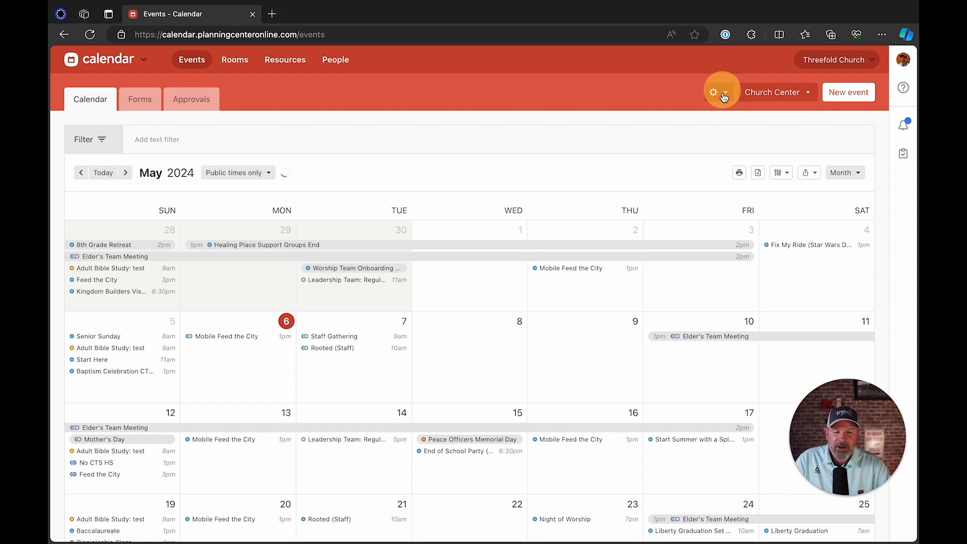
click(724, 97)
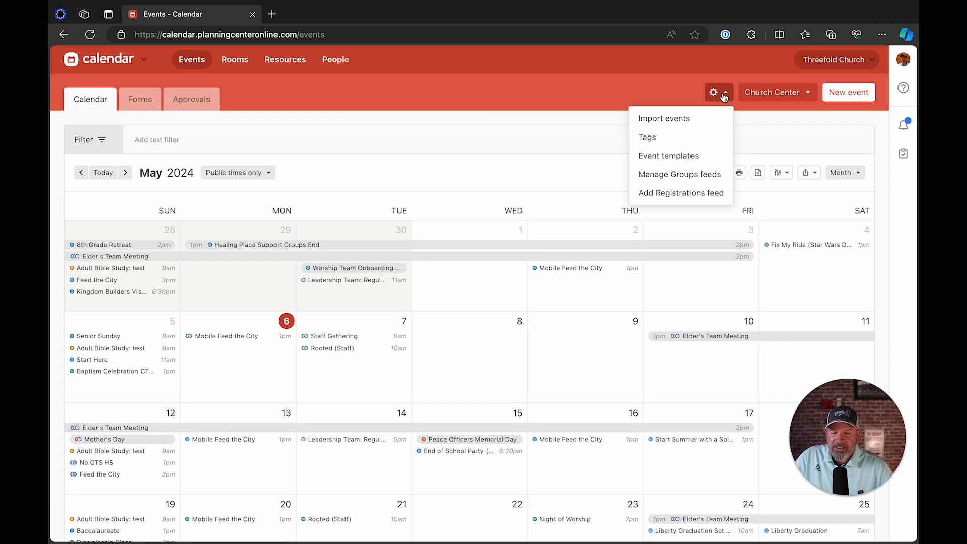
click(689, 120)
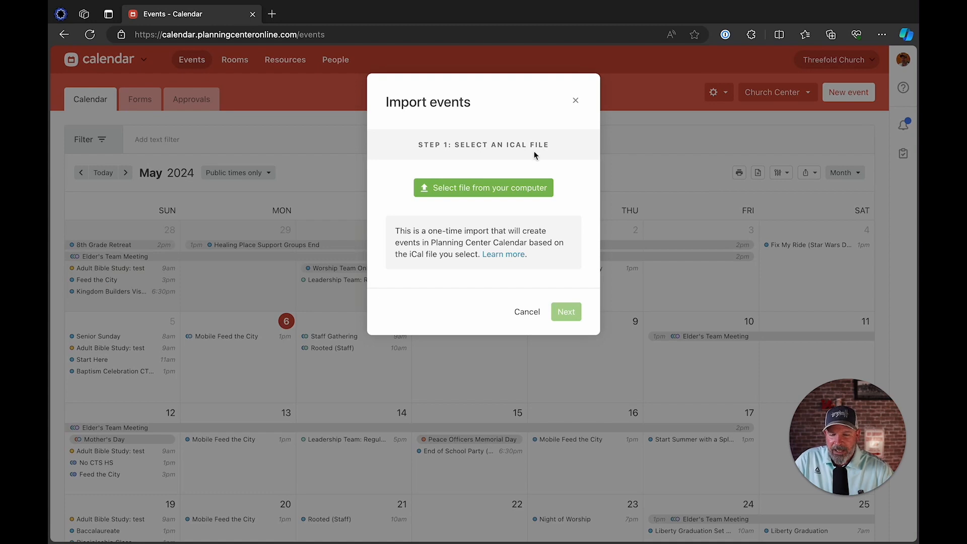
click(488, 191)
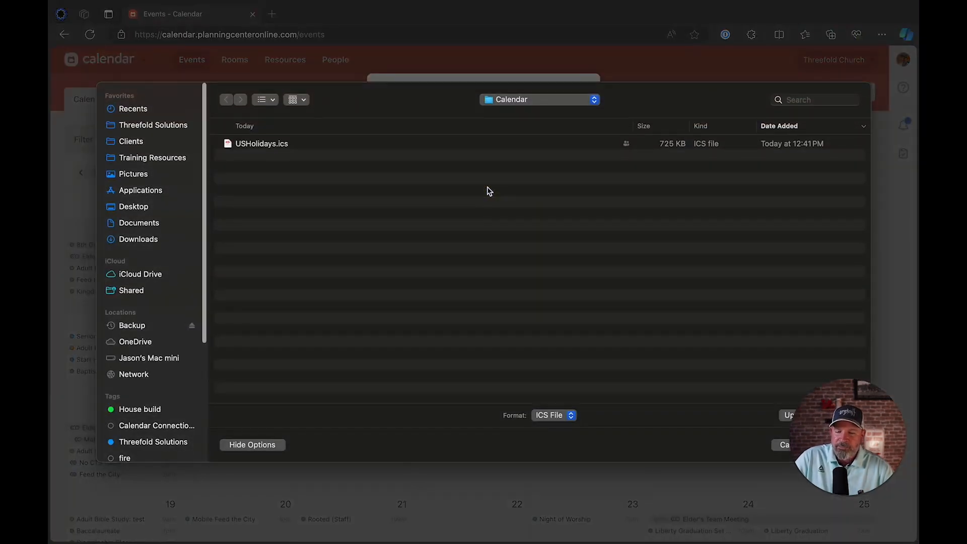
click(252, 144)
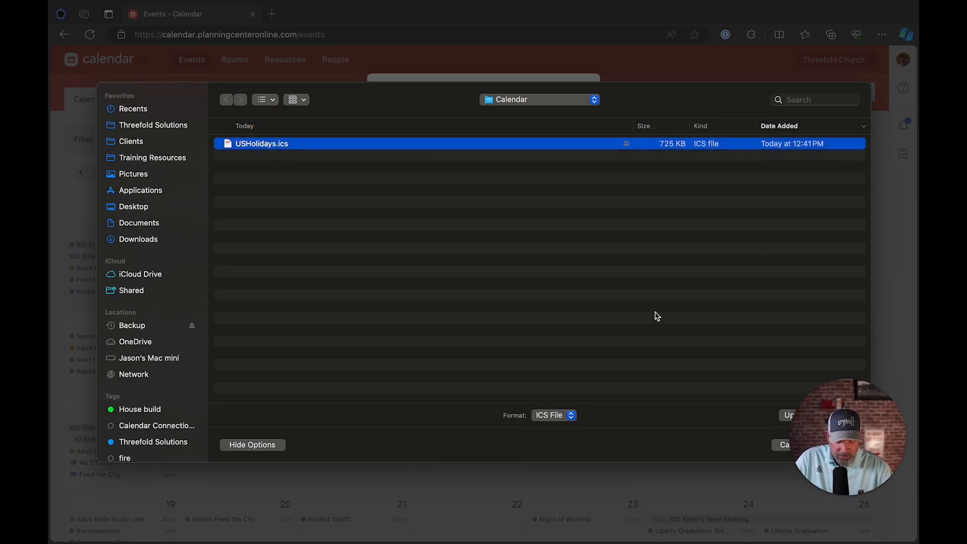
key(Return)
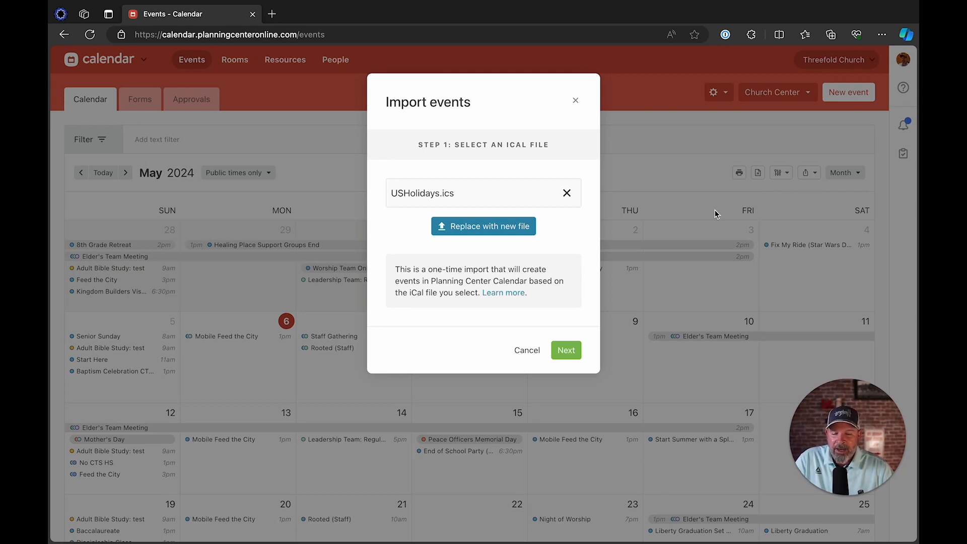
click(568, 351)
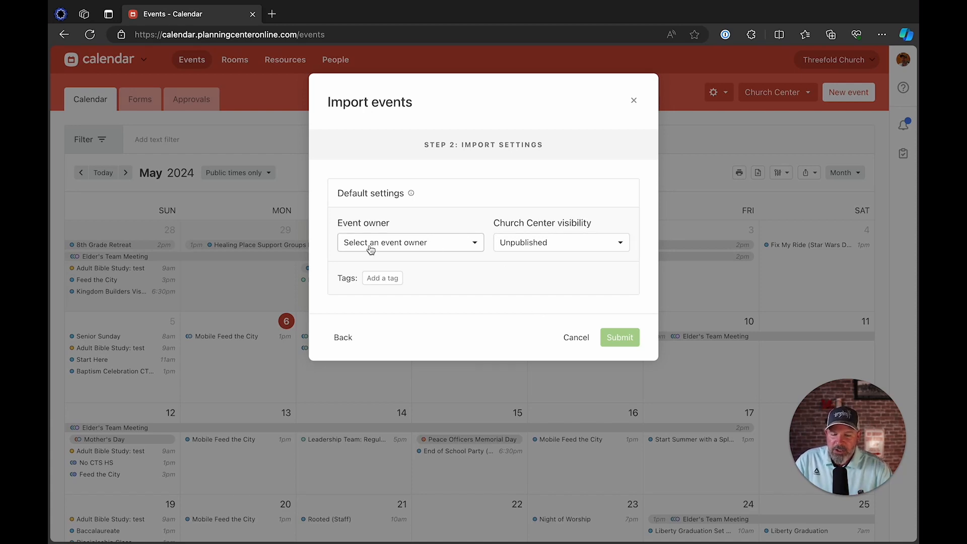
Set the default event owner to Threefold Solutions and keep Church Center visibility as Unpublished
click(446, 241)
click(413, 453)
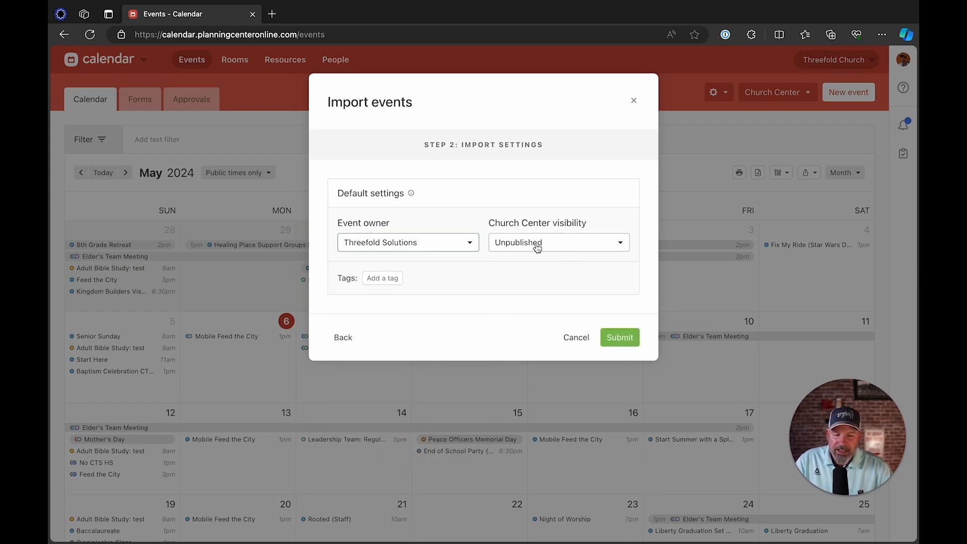
click(517, 245)
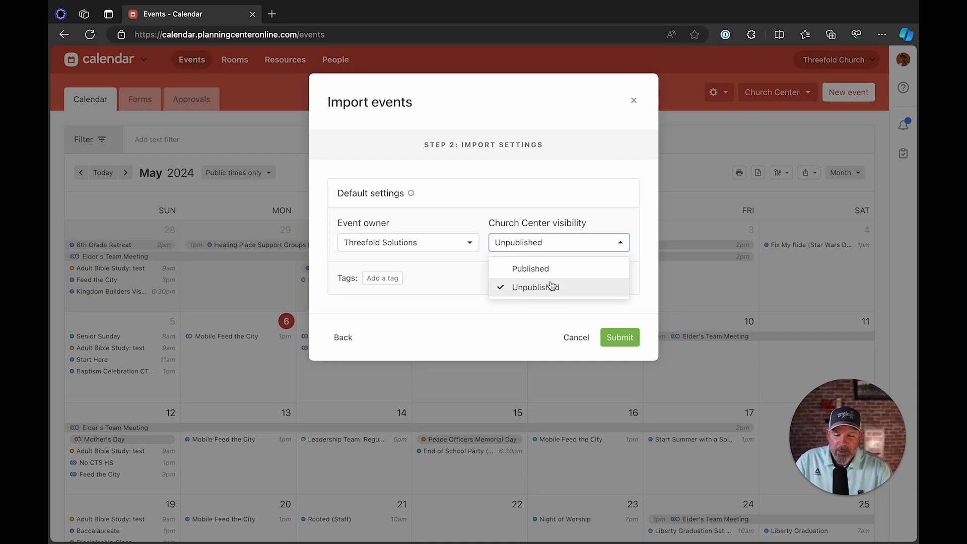
click(537, 184)
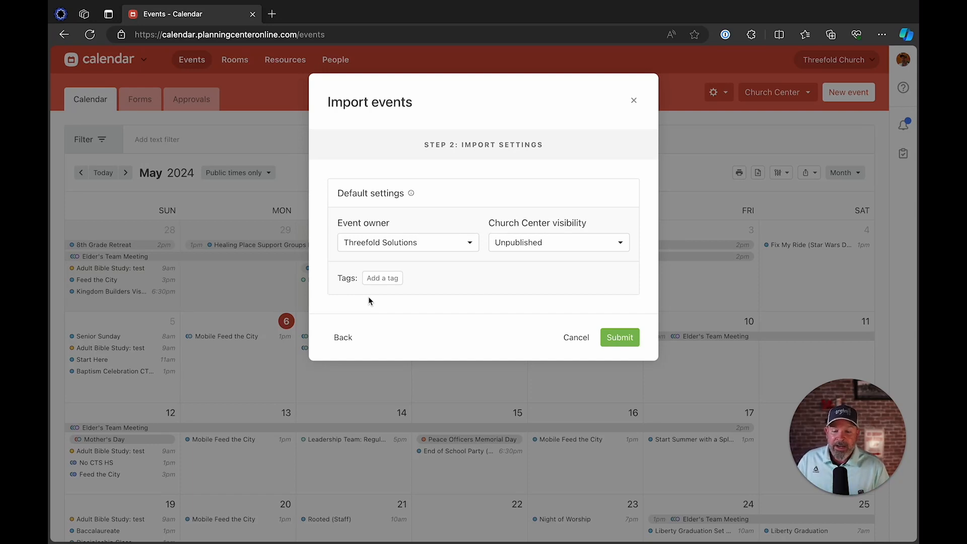
Add the Import Events and Holidays tags to the import, submit it and return to the calendar
click(393, 278)
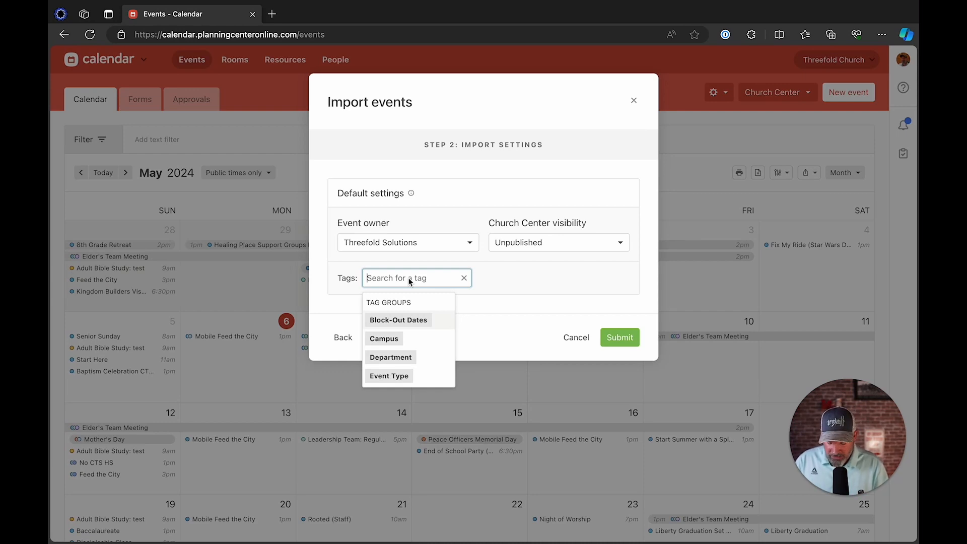
text(import)
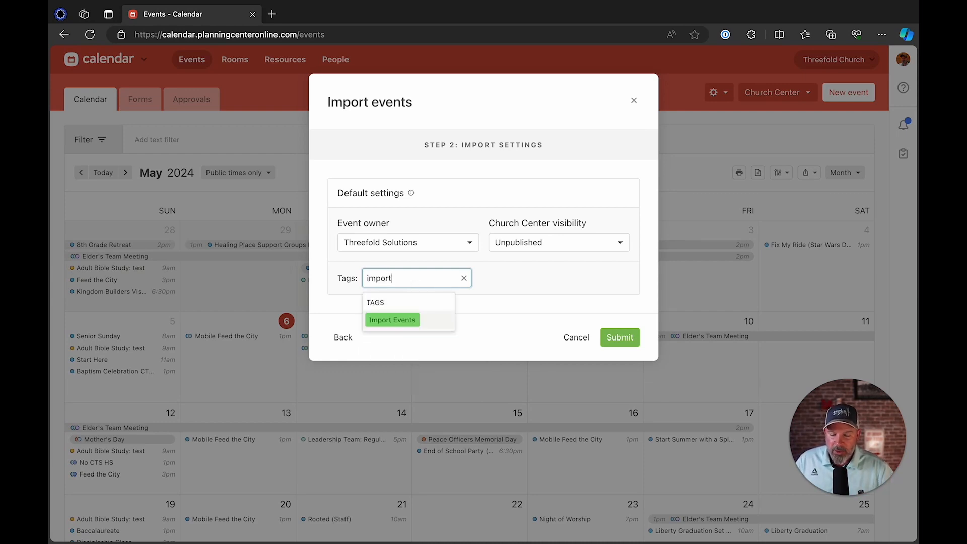
click(406, 323)
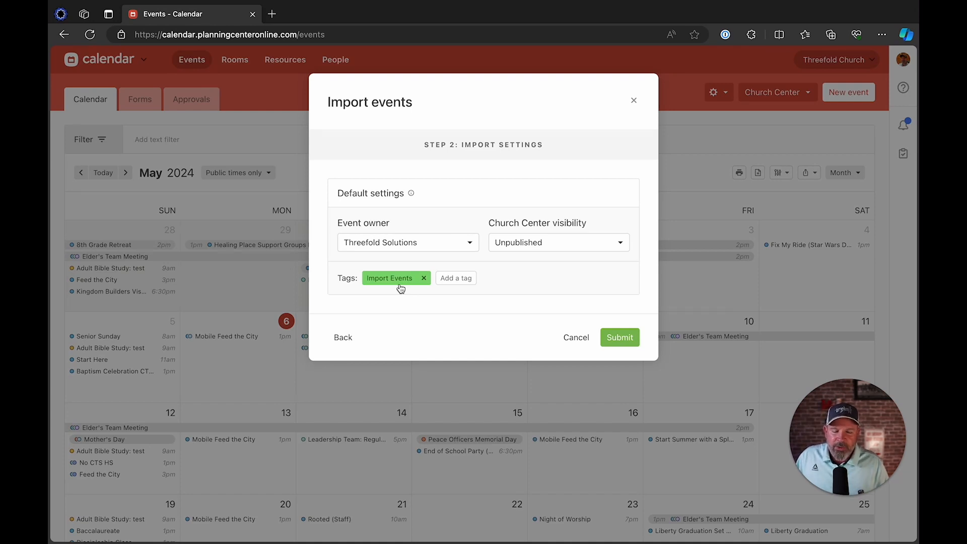
click(456, 278)
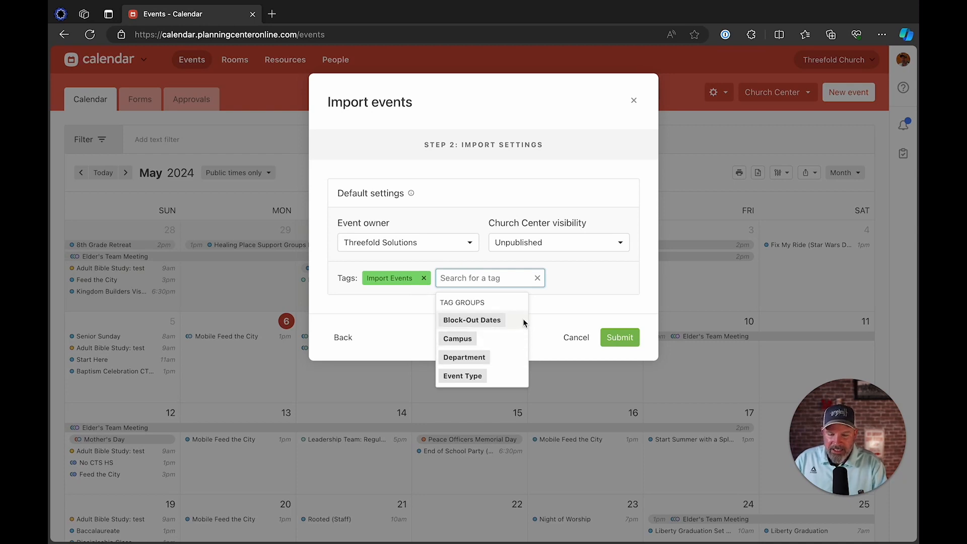
text(Holiday)
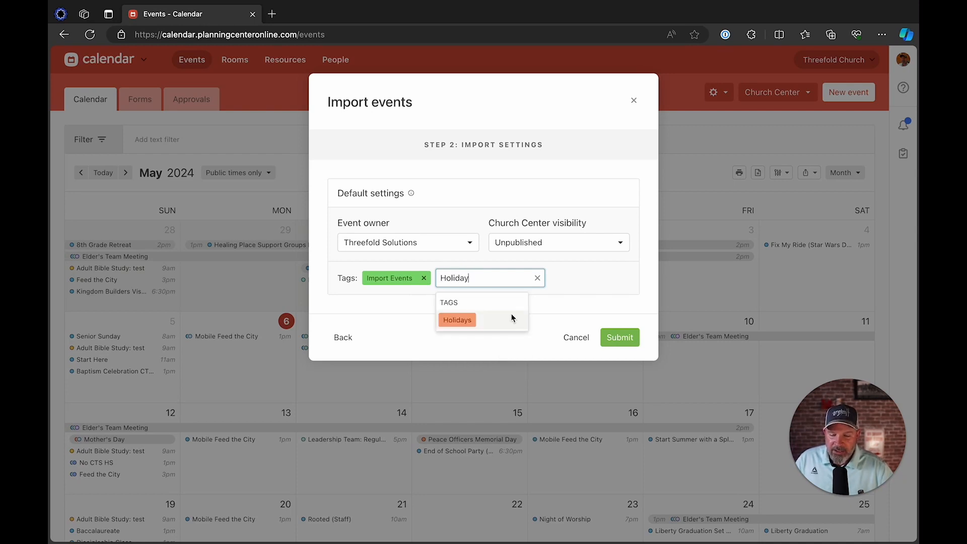
click(469, 321)
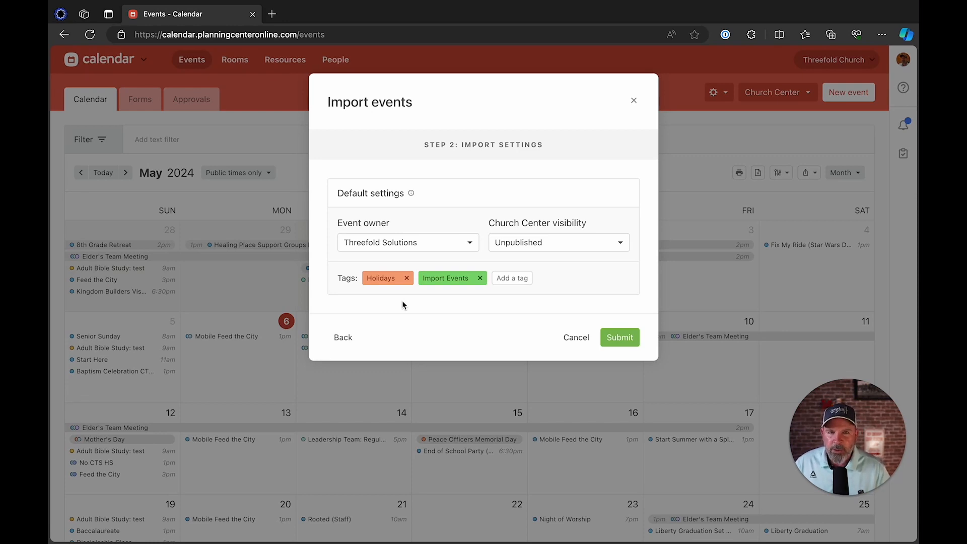
click(619, 337)
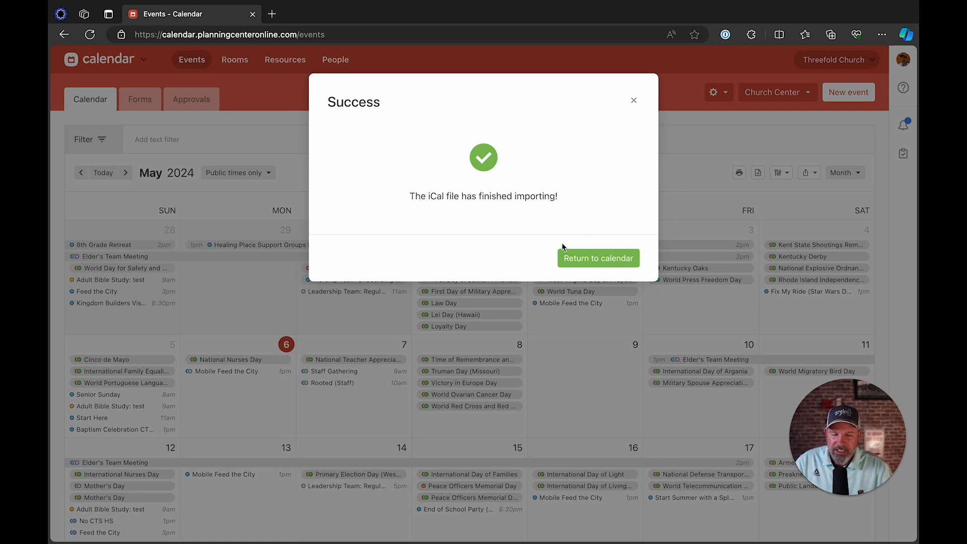
click(583, 258)
Filter the calendar by the Import Events and Holidays tags and collapse the filter options
click(83, 140)
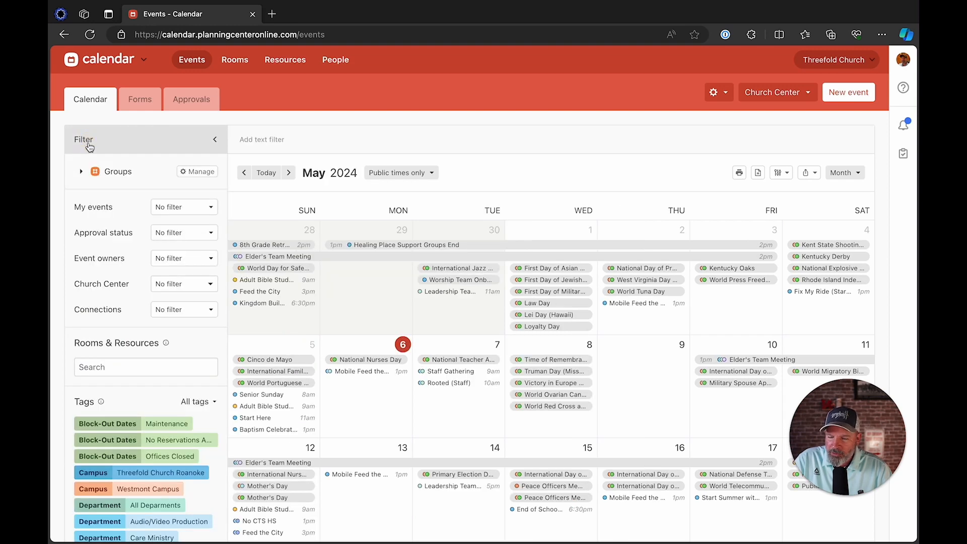
scroll(124, 312, down, 2)
scroll(125, 312, down, 8)
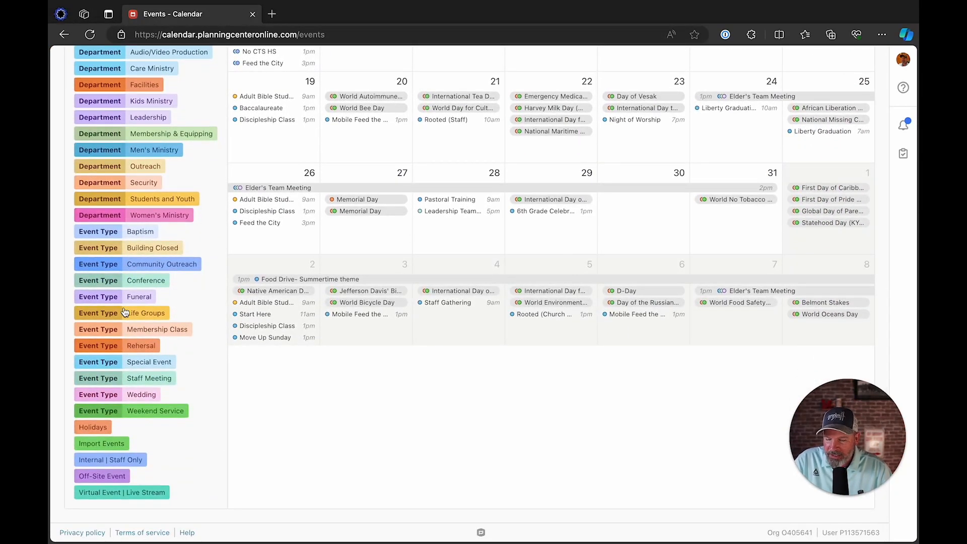
click(108, 445)
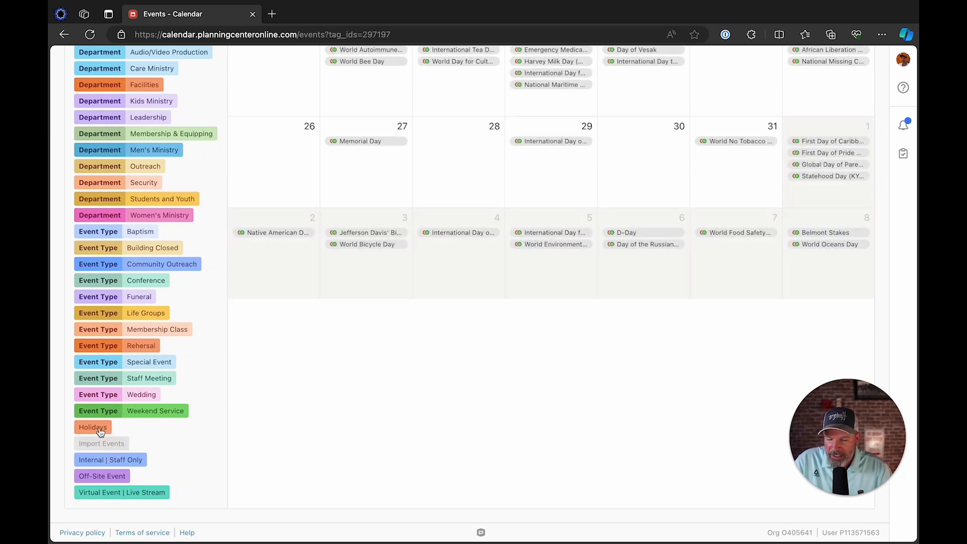
click(97, 432)
scroll(195, 319, up, 10)
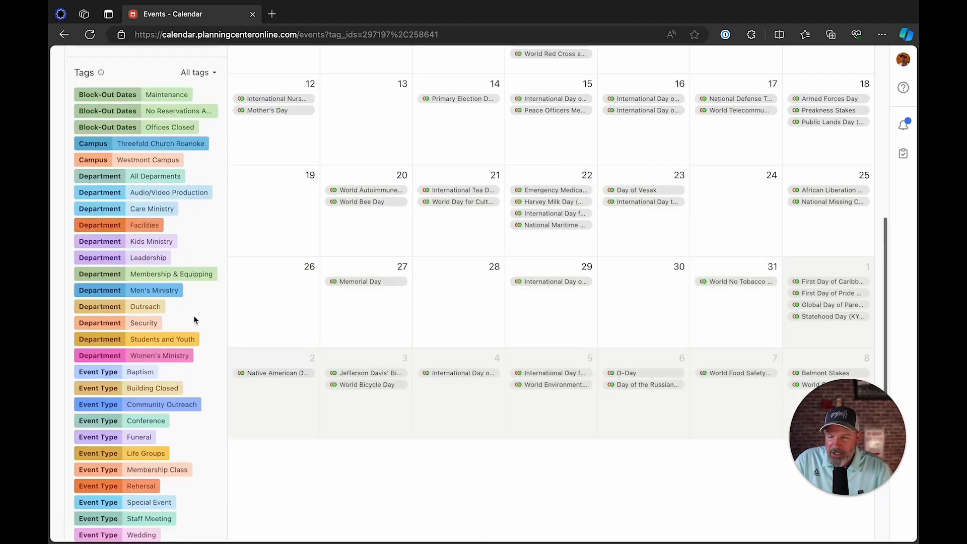
click(216, 142)
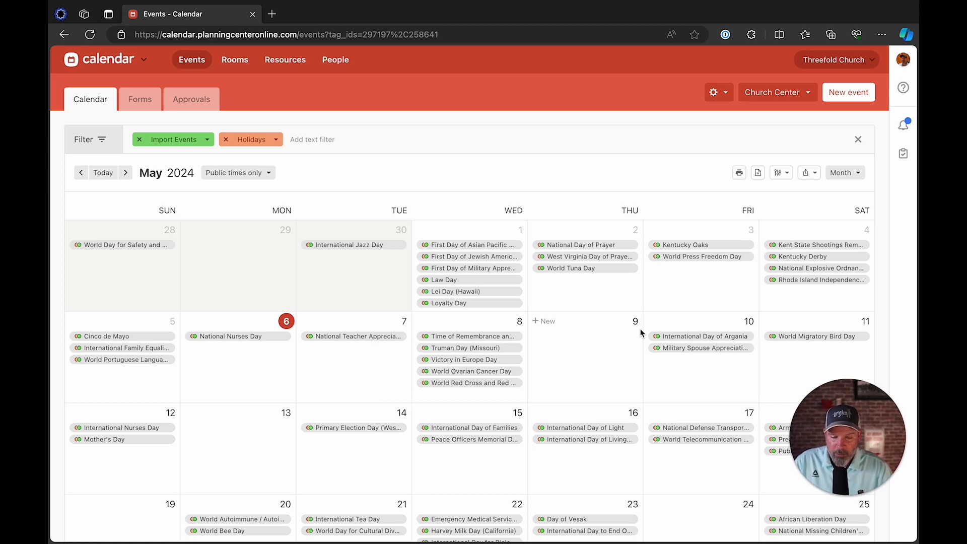
Look over the imported May events and preview the details of First Day of Military Appreciation Month
scroll(641, 333, down, 1)
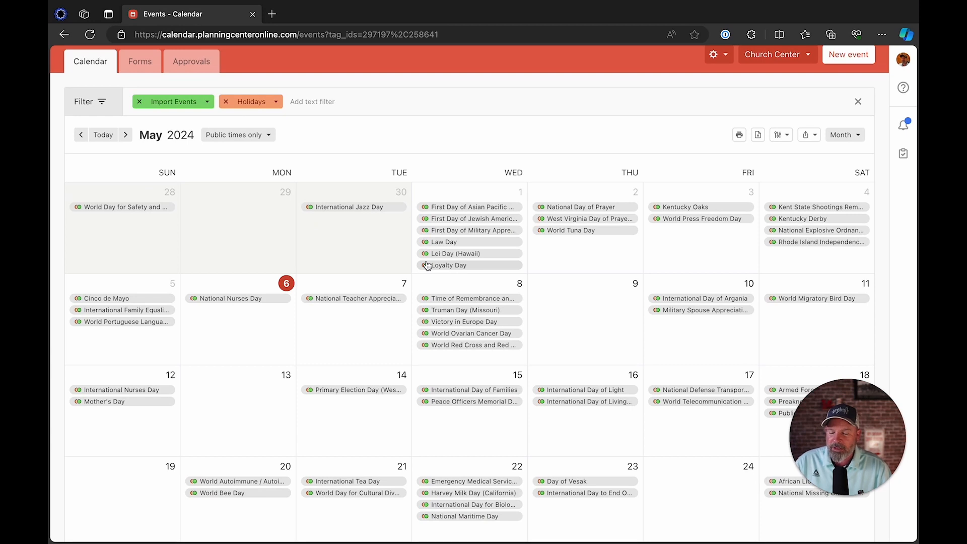
scroll(427, 265, down, 3)
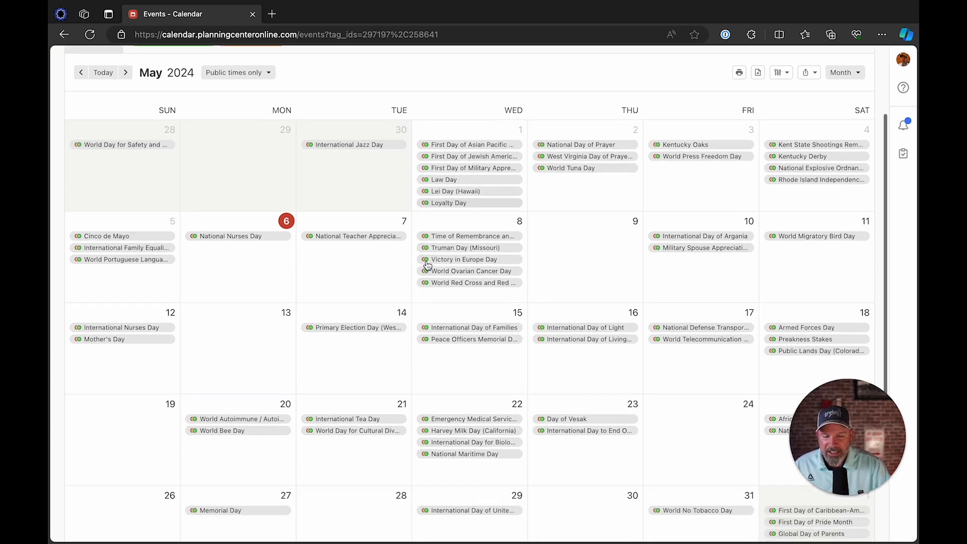
click(447, 157)
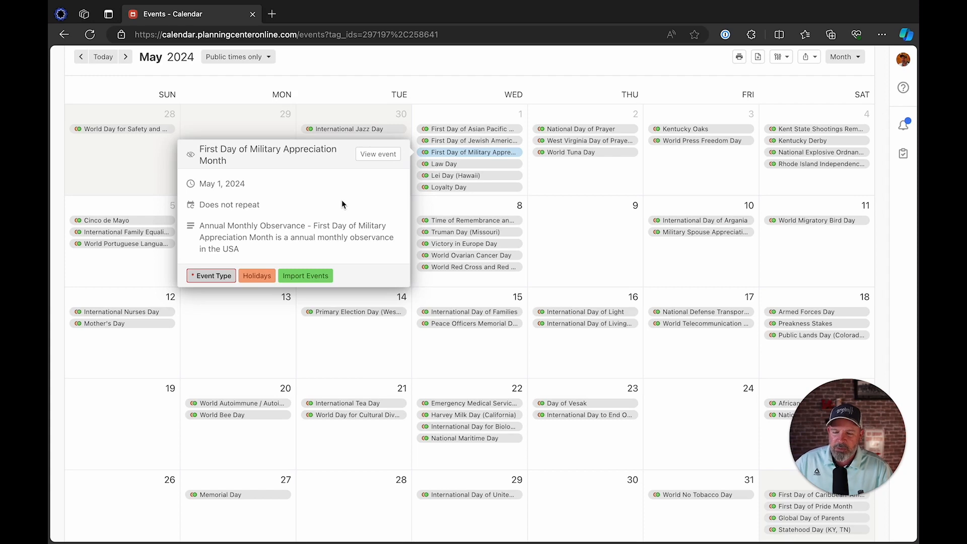
click(443, 86)
scroll(442, 86, up, 3)
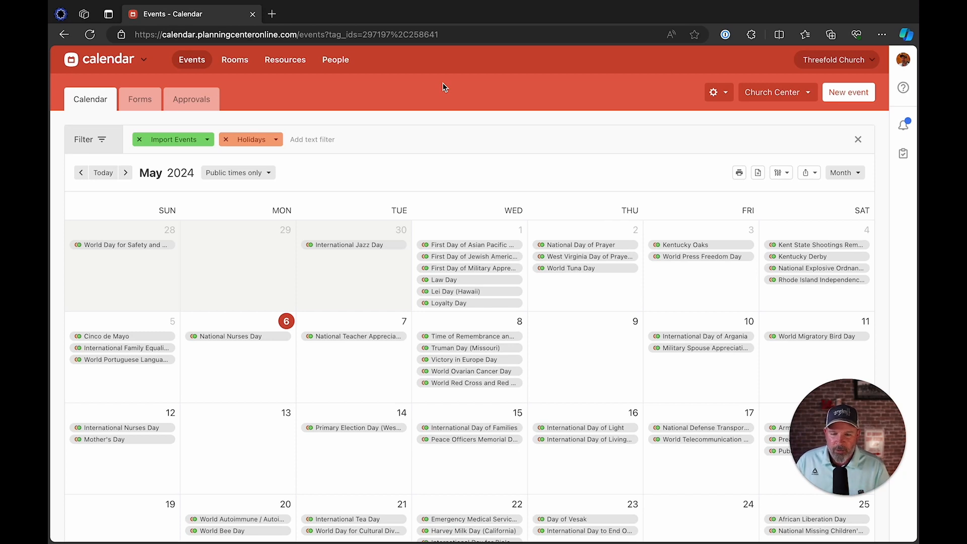
Open the First Day of Asian Pacific American Heritage Month event, review its settings and return to the events calendar
click(481, 246)
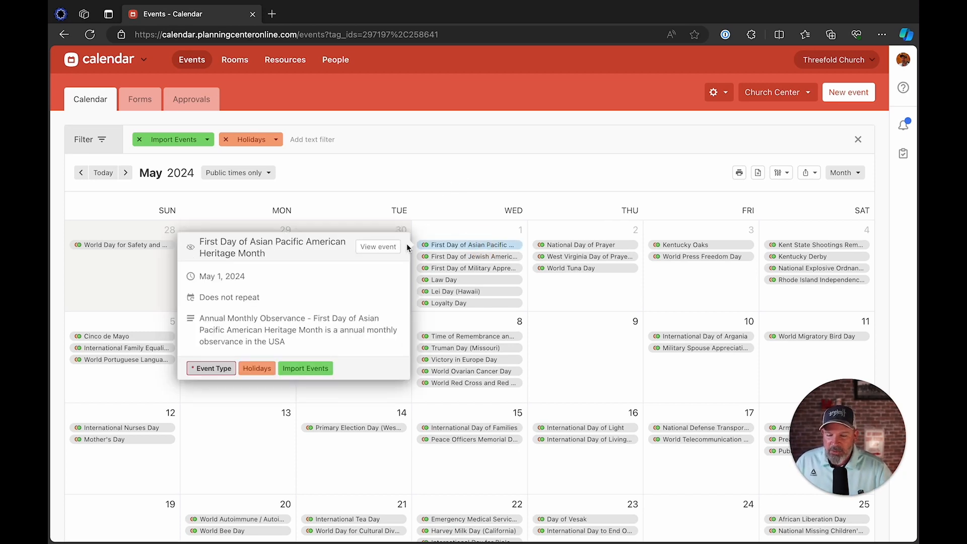
click(382, 247)
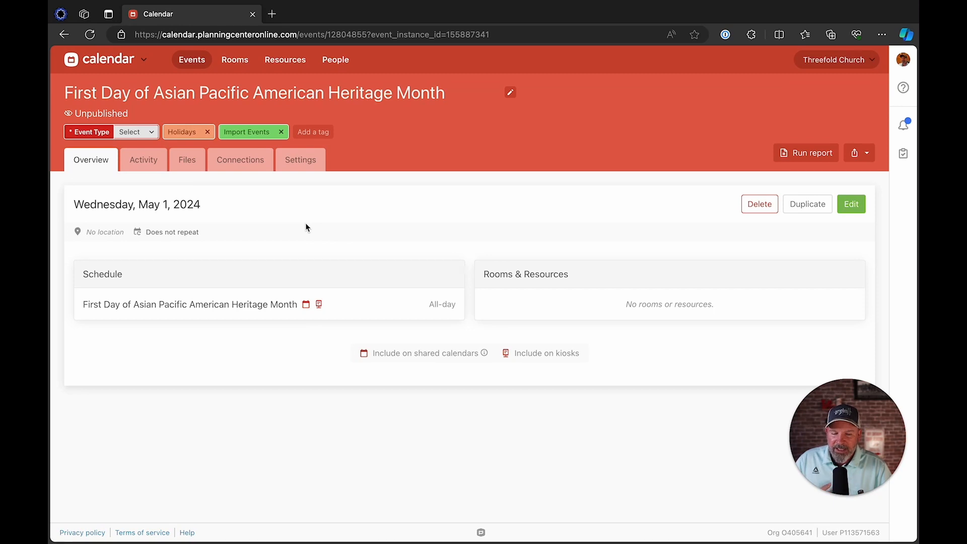
click(301, 162)
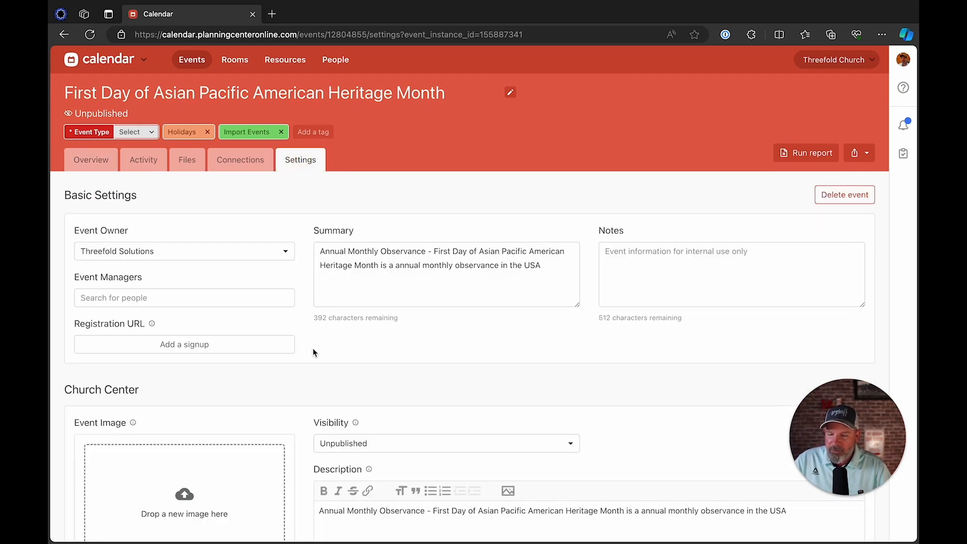
scroll(312, 350, down, 3)
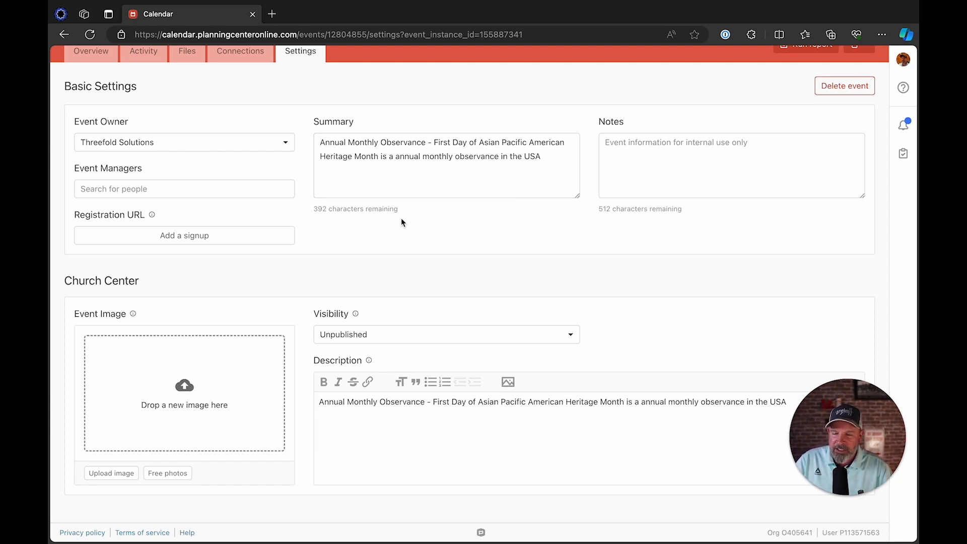
scroll(411, 241, up, 3)
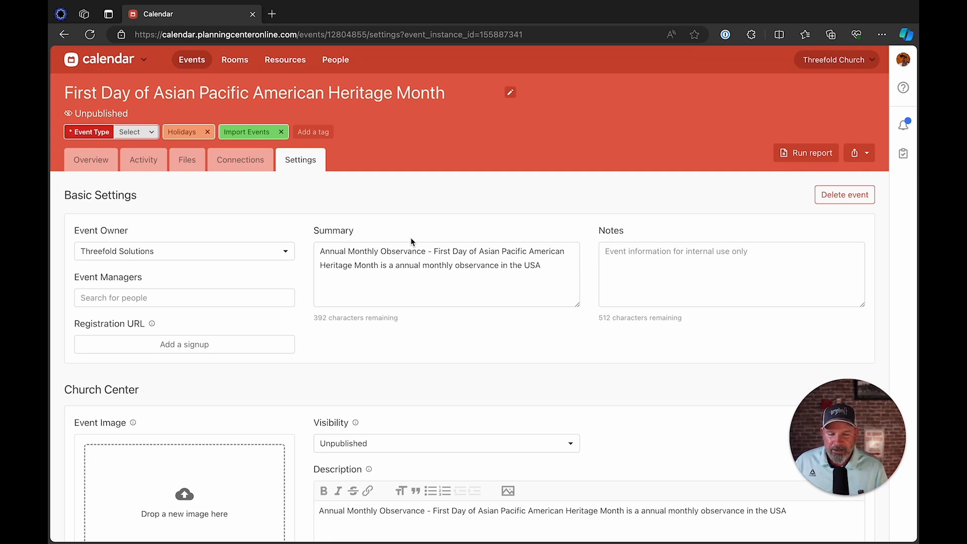
click(191, 60)
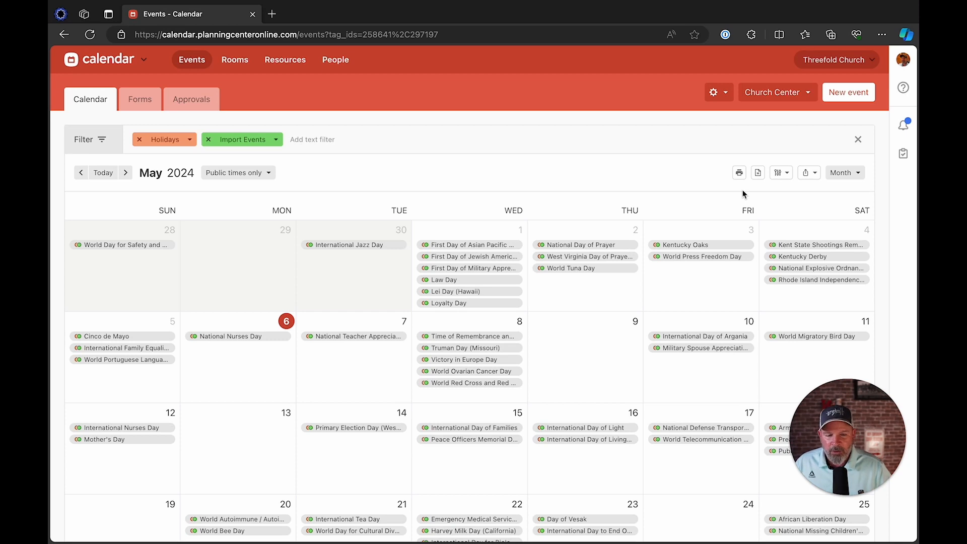
Open the iCal feed sharing options for the filtered calendar and review the feed settings and link
click(809, 174)
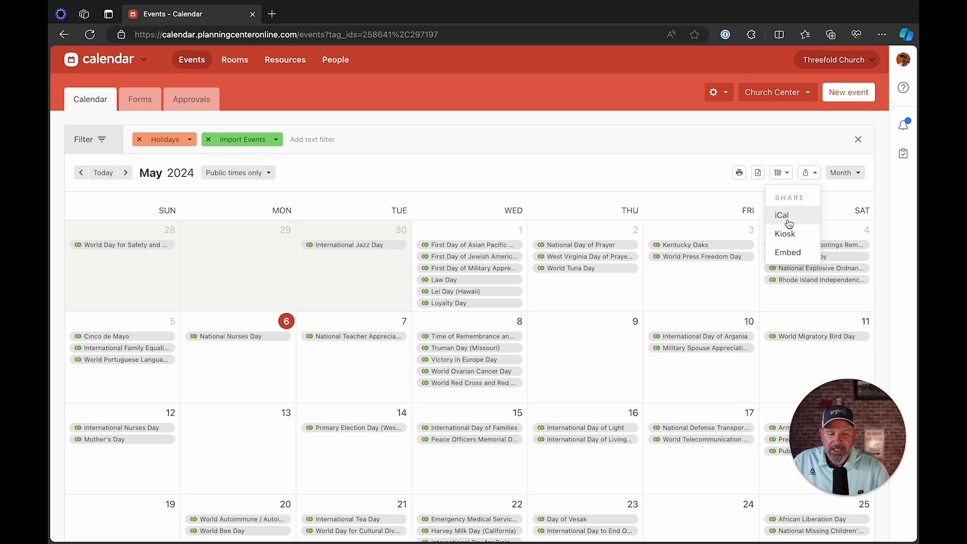
click(786, 217)
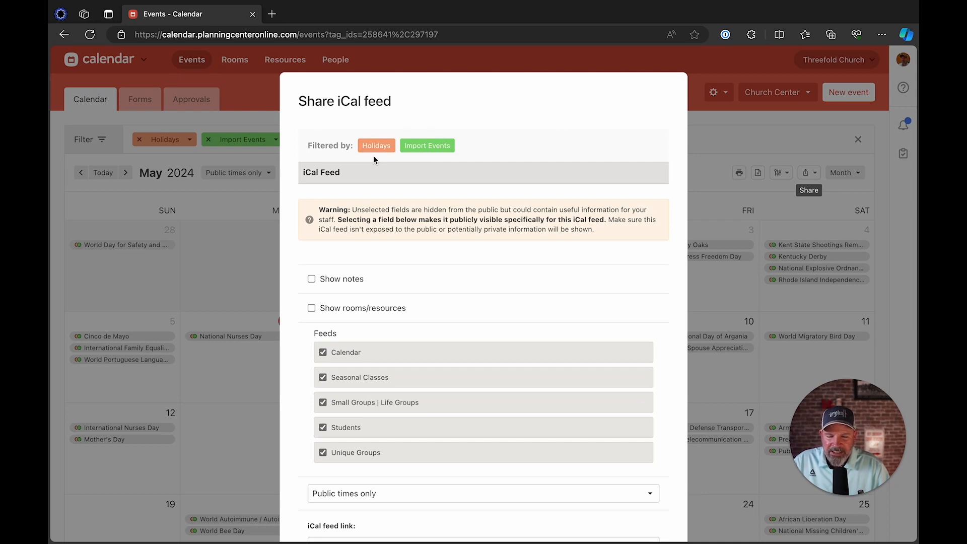
scroll(464, 260, down, 3)
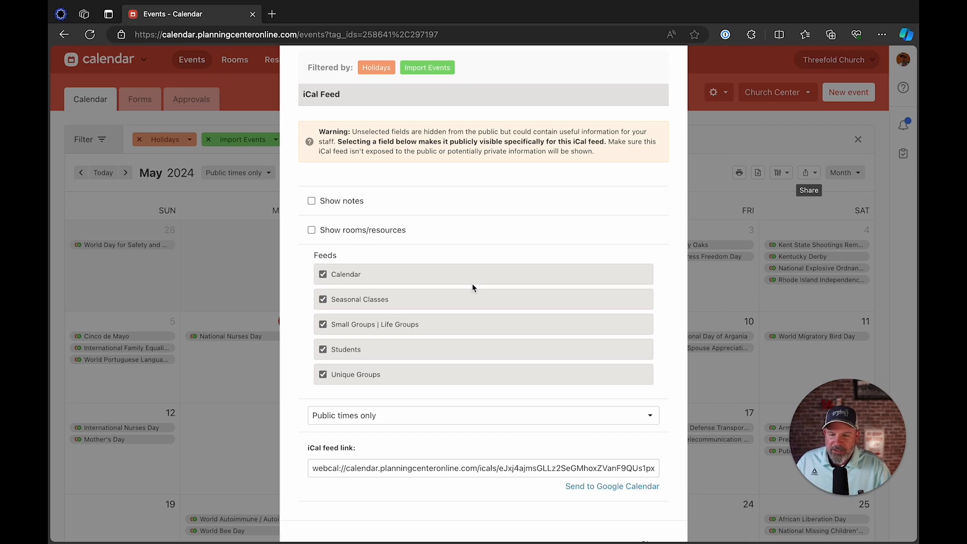
Exclude Seasonal Classes, Small Groups | Life Groups, Students and Unique Groups from the iCal feed and set its times to Full schedule
scroll(445, 276, down, 1)
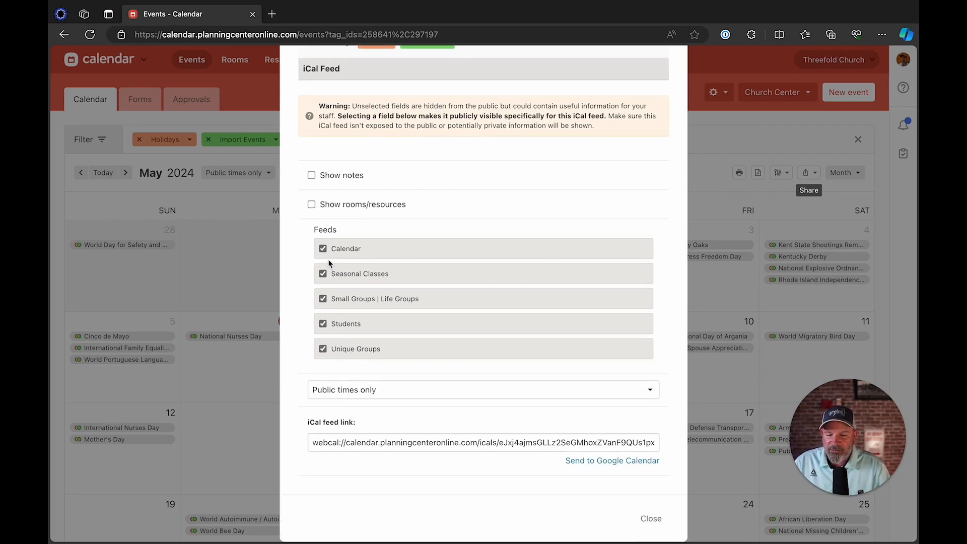
click(323, 274)
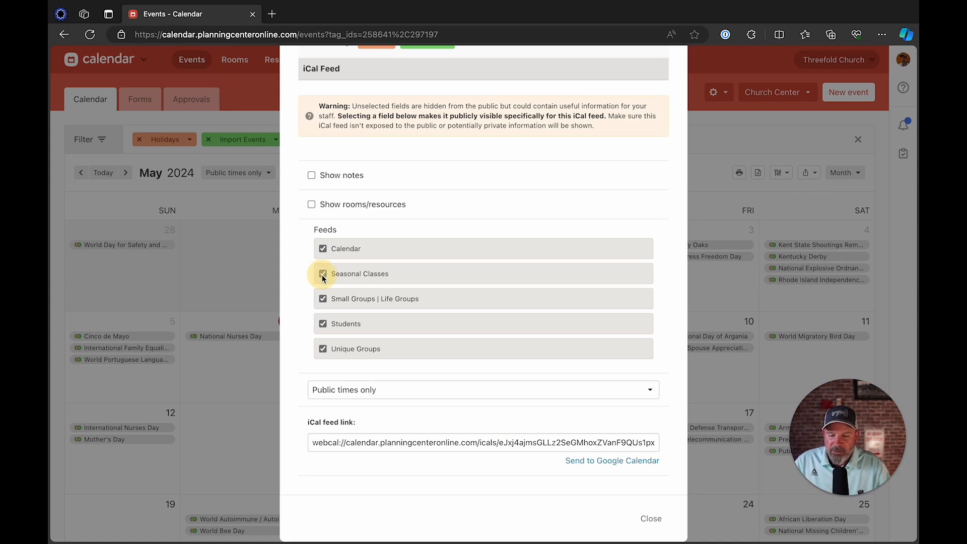
click(323, 299)
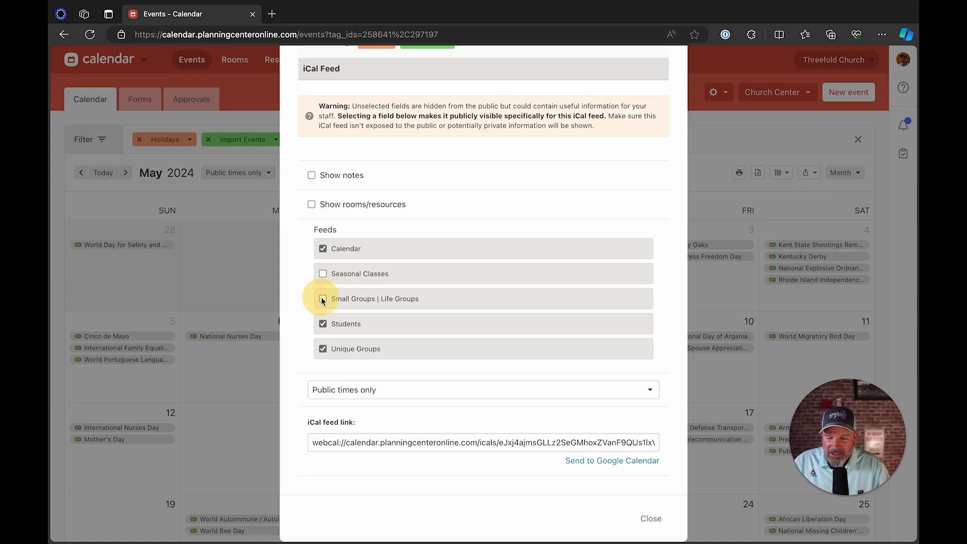
click(323, 324)
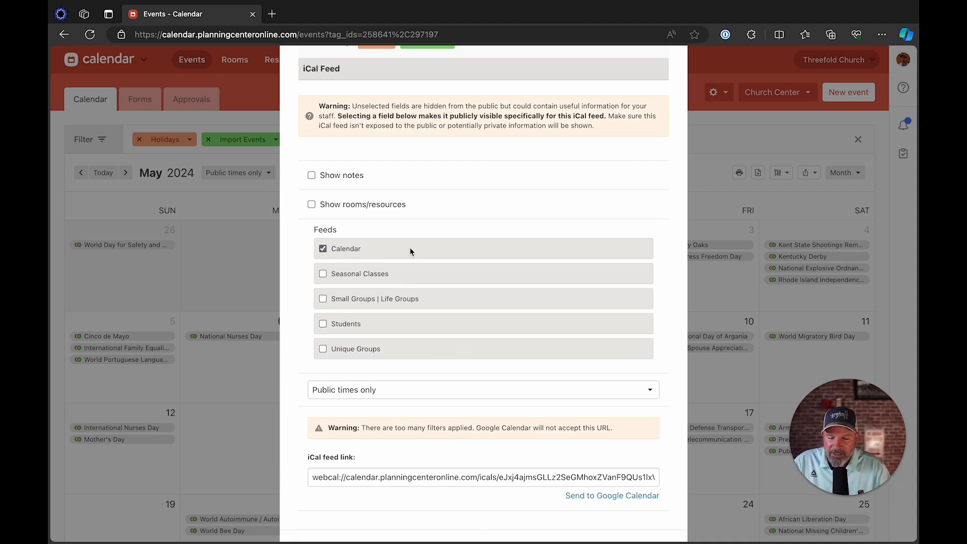
scroll(487, 303, down, 2)
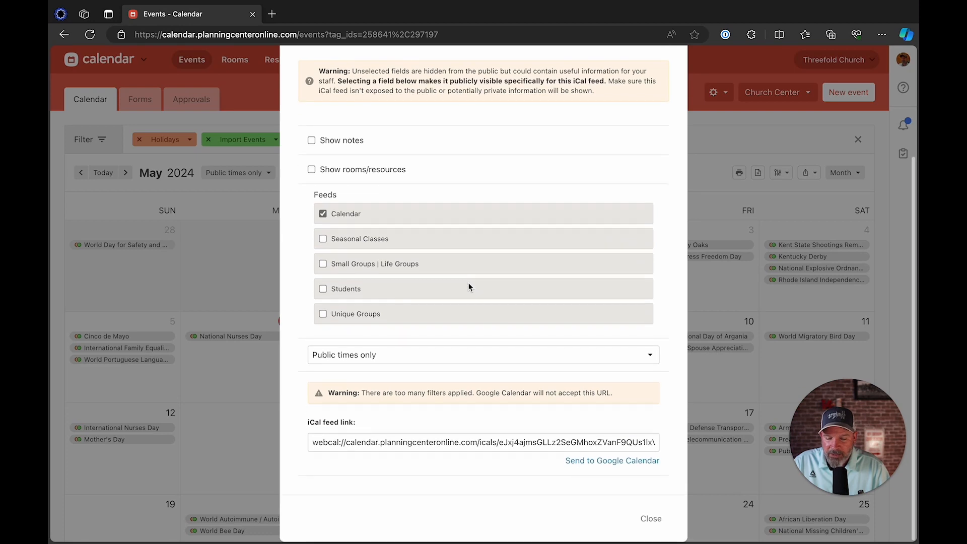
click(402, 356)
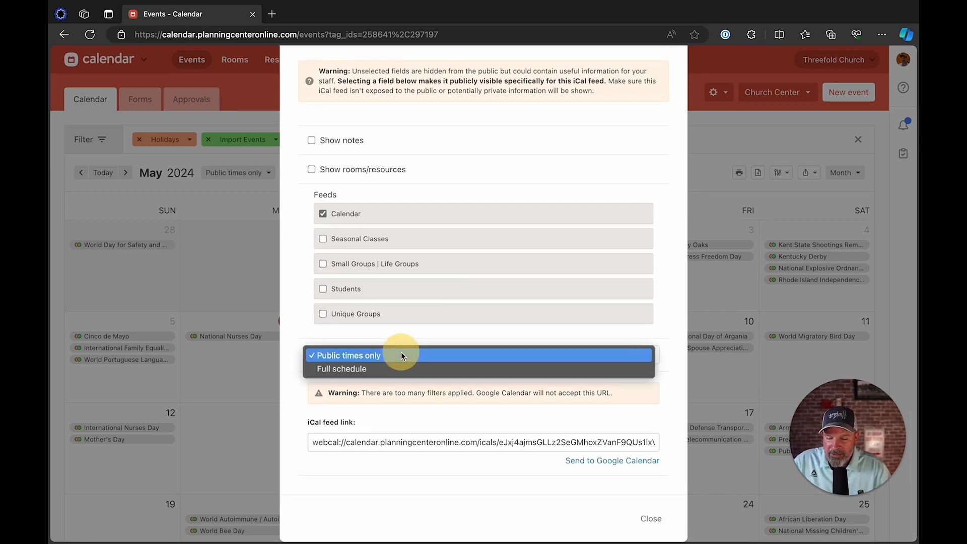
click(397, 369)
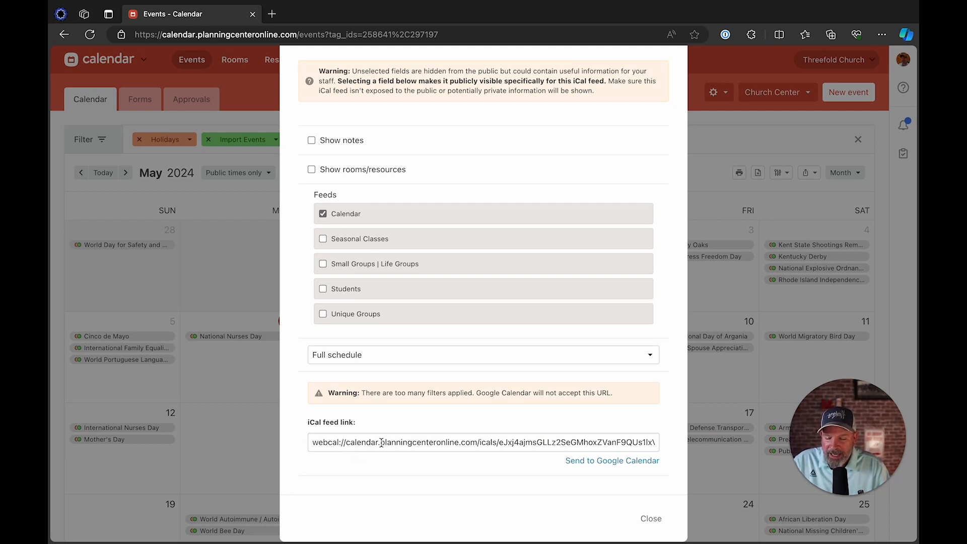
Copy the complete iCal feed link and close the sharing dialog
click(411, 442)
double_click(416, 442)
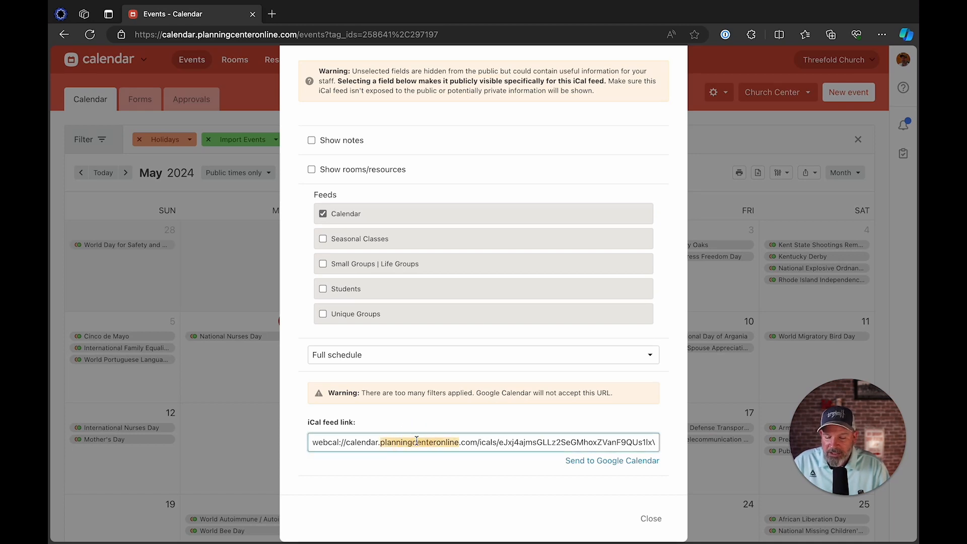
triple_click(415, 442)
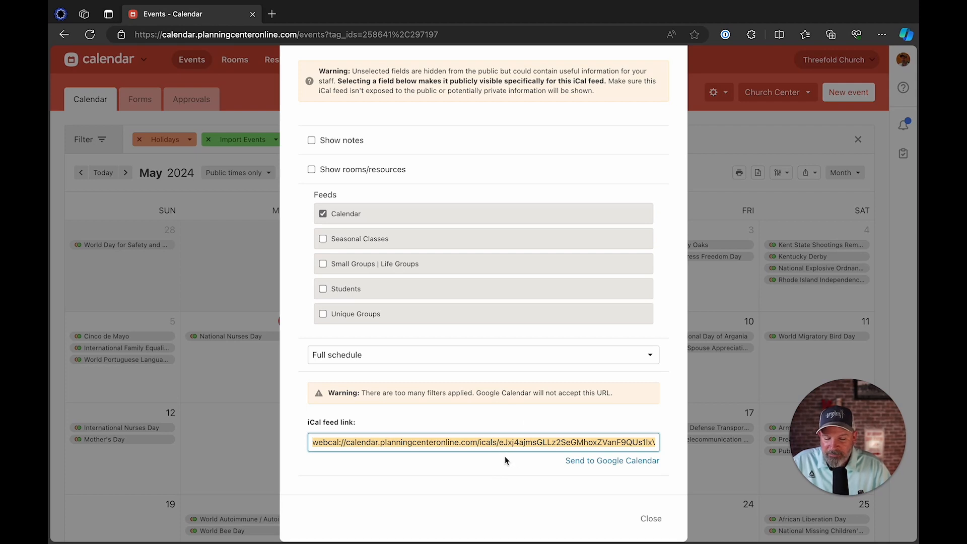
click(650, 518)
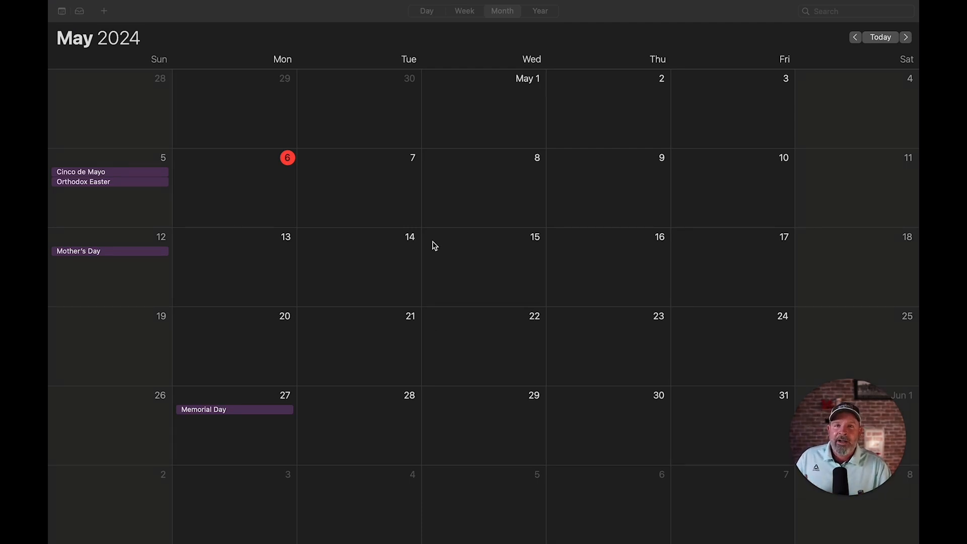
Switch to the macOS Calendar app and subscribe to the copied feed URL, accepting the default Threefold Church calendar settings
mouse_move(412, 1)
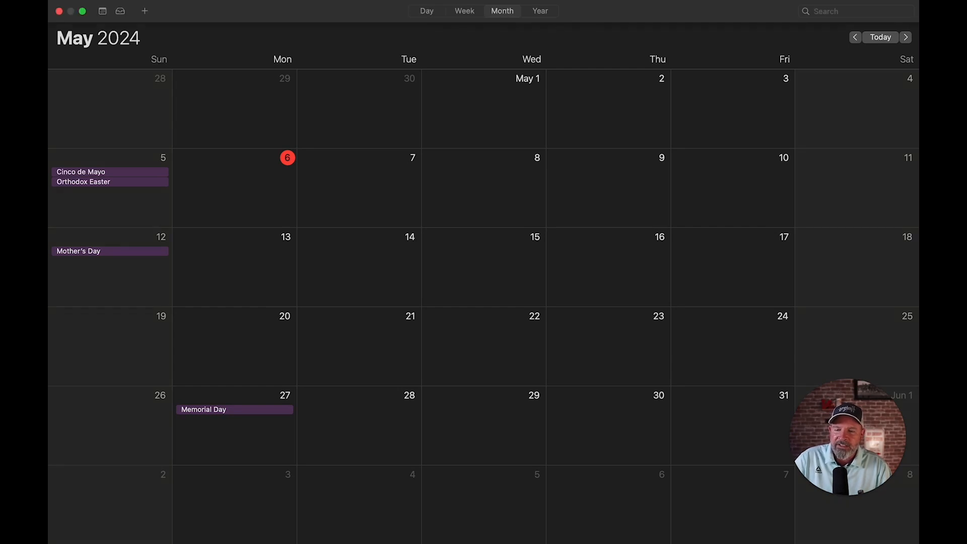
click(129, 1)
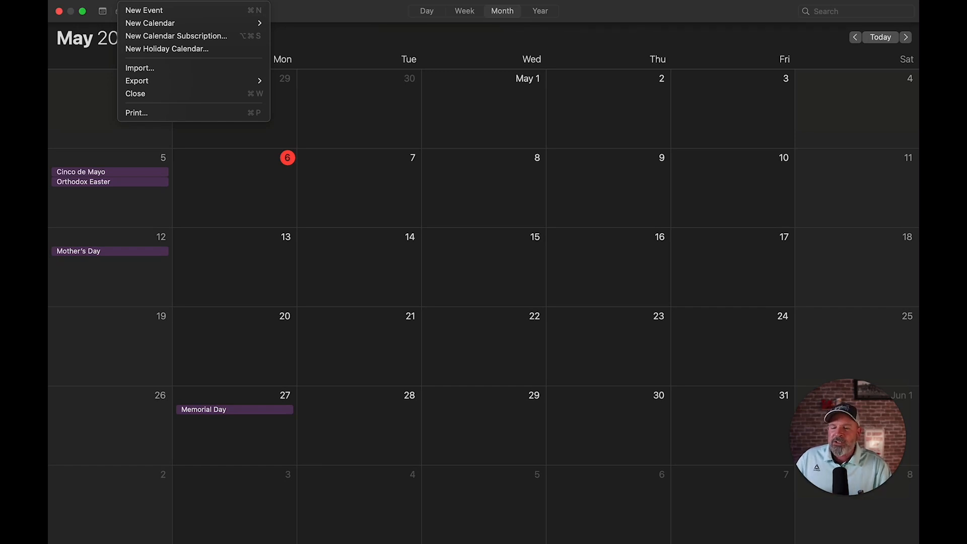
click(182, 40)
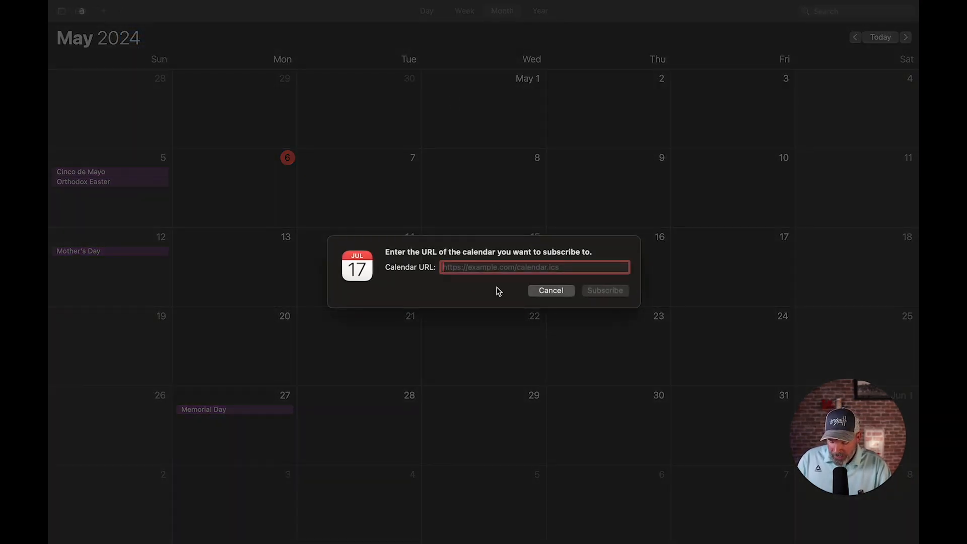
key(super+v)
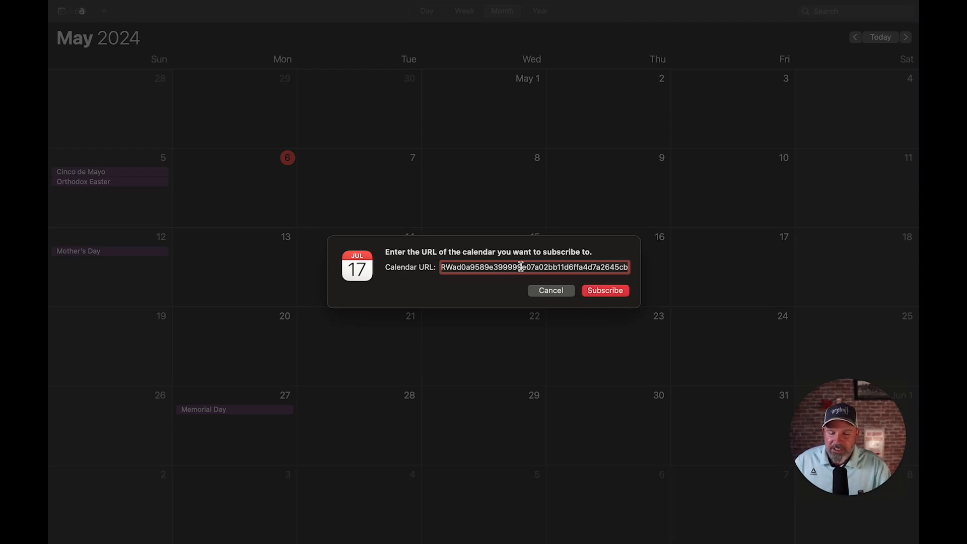
click(599, 291)
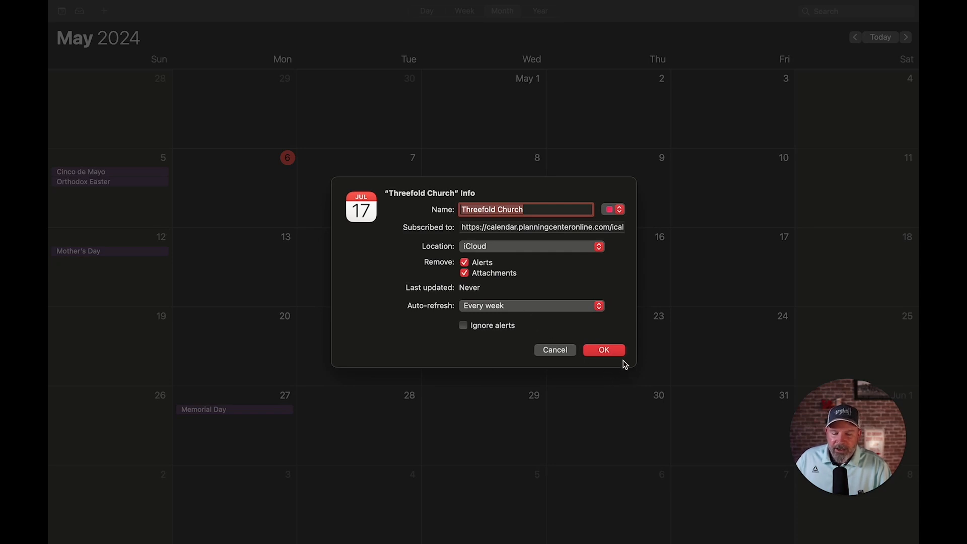
click(604, 350)
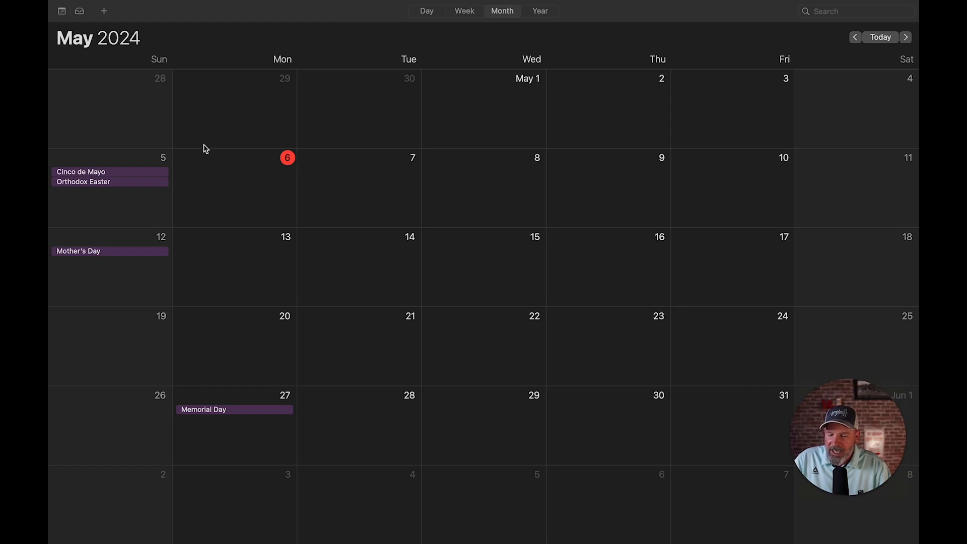
Hide the existing holiday calendar so that only the subscribed Threefold Church events are displayed
mouse_move(50, 183)
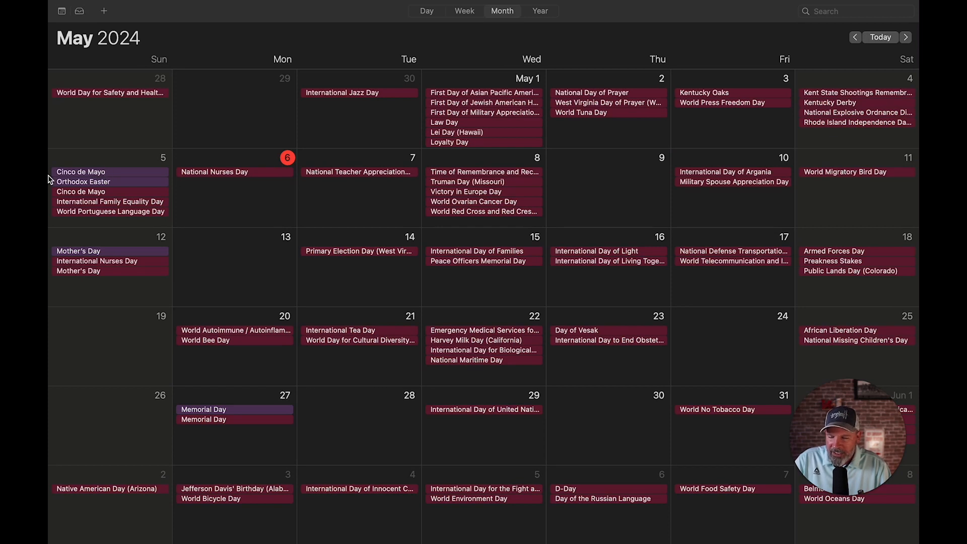
click(63, 339)
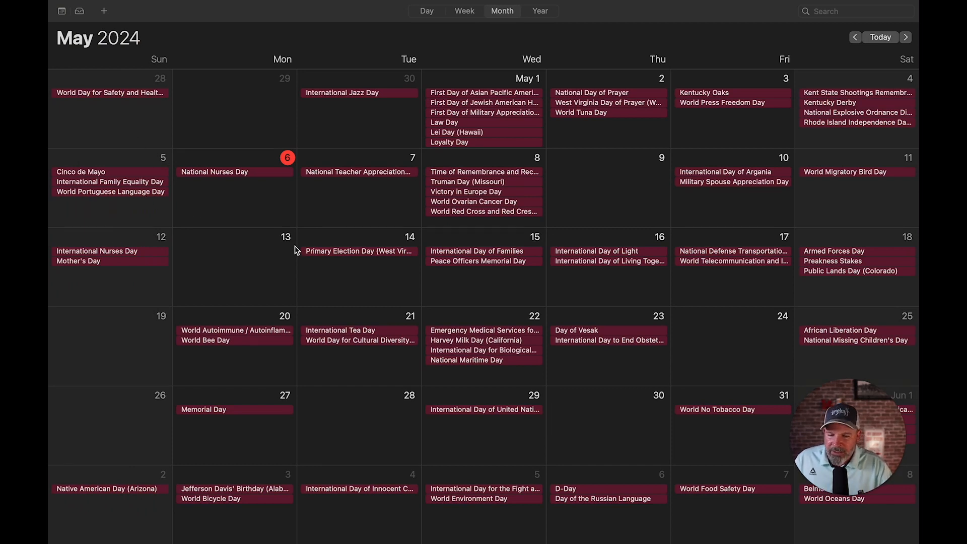
mouse_move(49, 255)
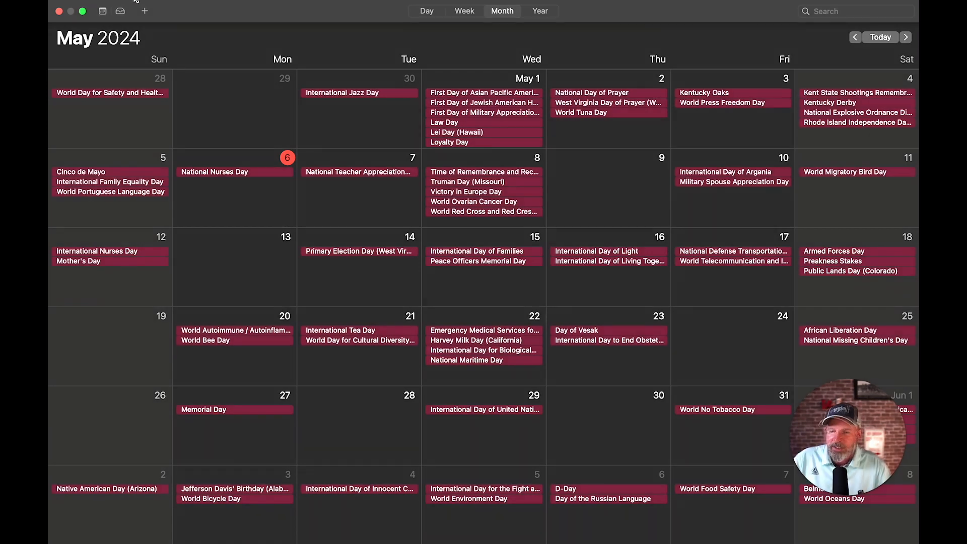
Export the calendar to the Desktop as "Threefold test" and check the exported file in the import chooser without importing it
click(135, 2)
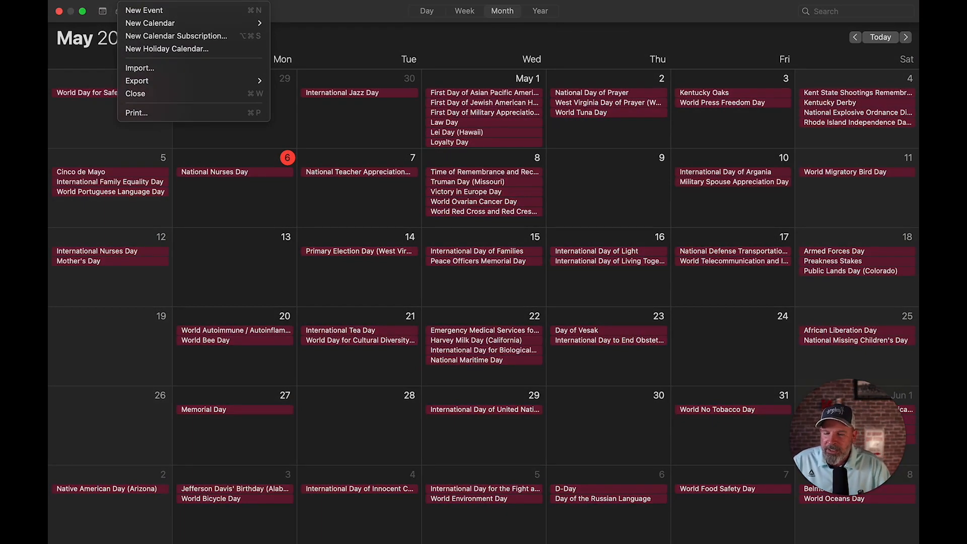
mouse_move(154, 82)
click(300, 86)
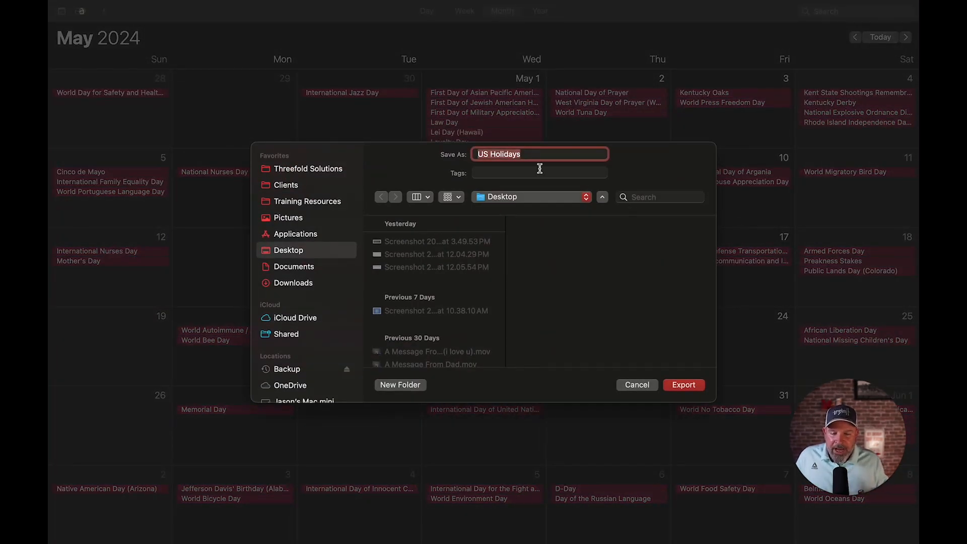
text(Threef)
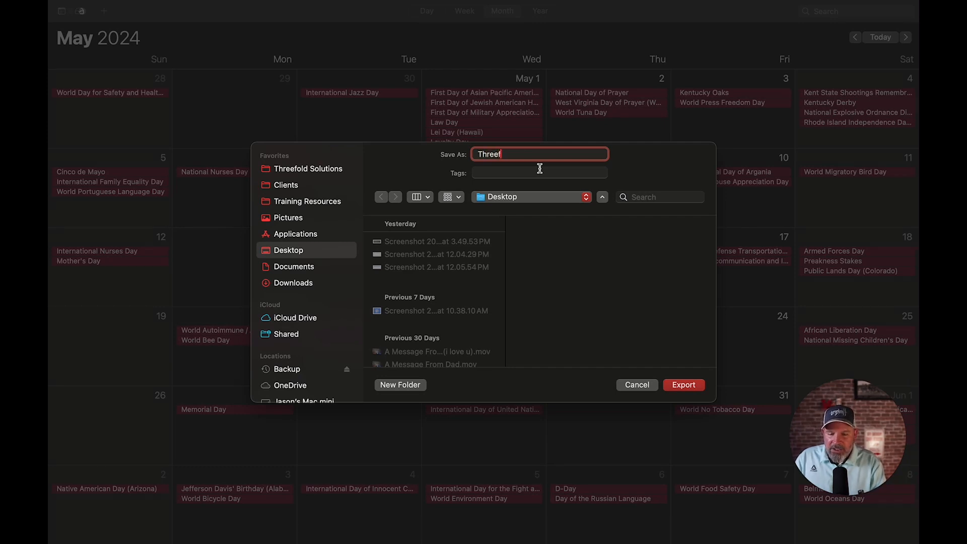
text(old test)
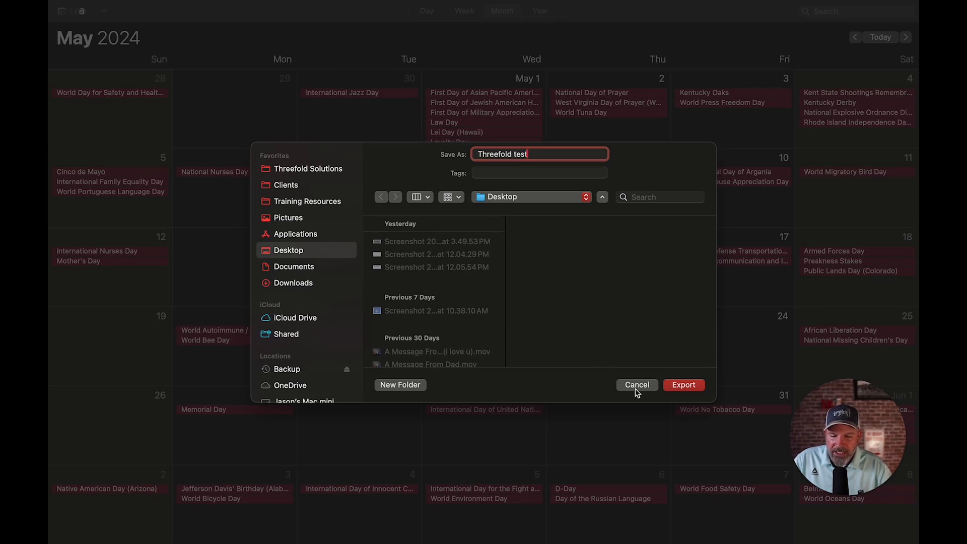
click(688, 384)
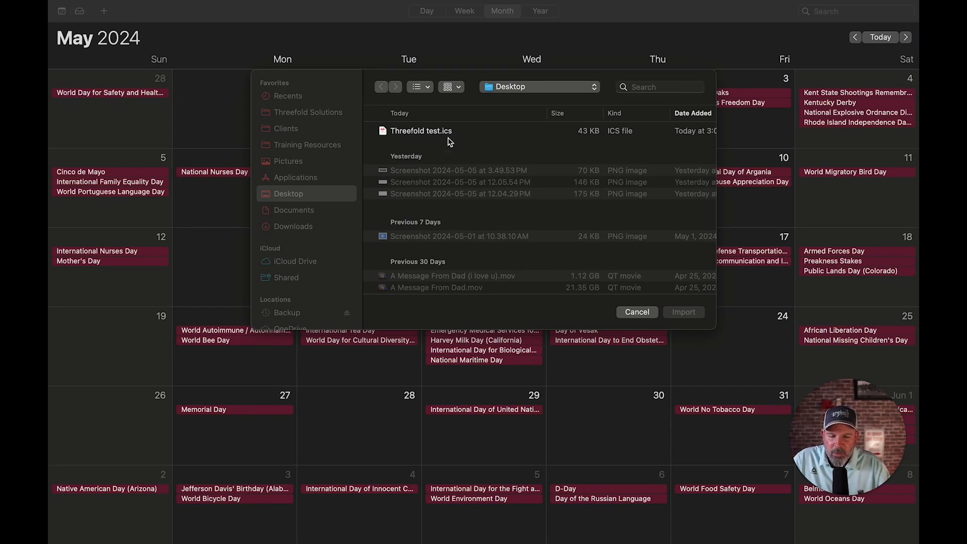
click(637, 311)
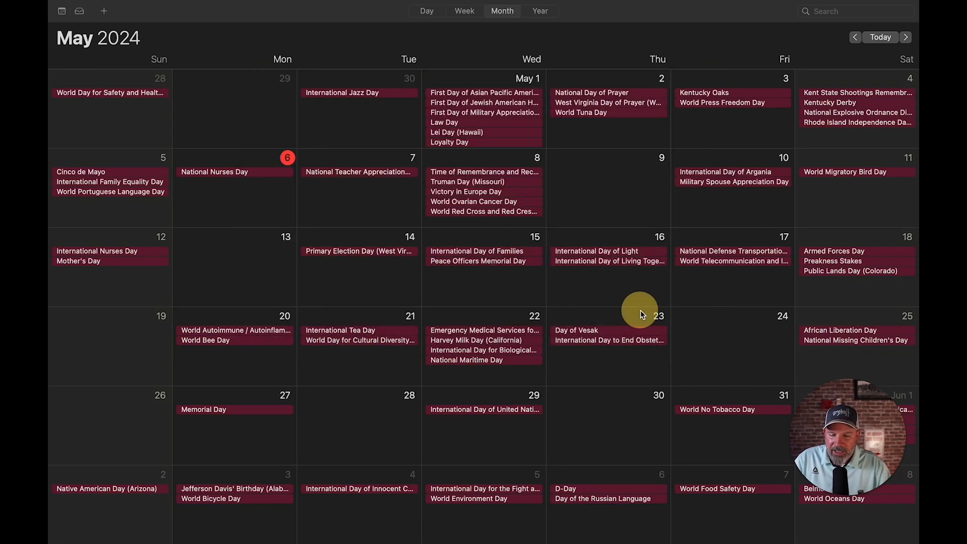